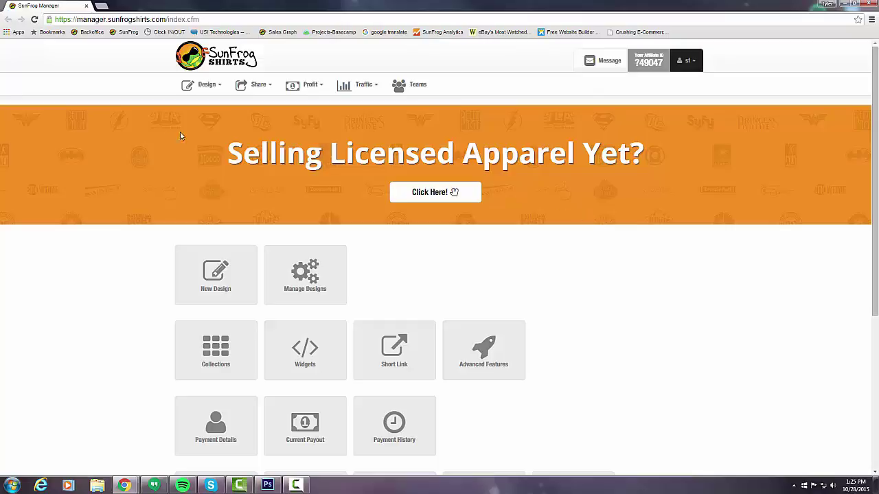
# Step: Go to Design Templates, which offers the art file plus Guys, Ladies and Hoodie template downloads
pyautogui.click(212, 93)
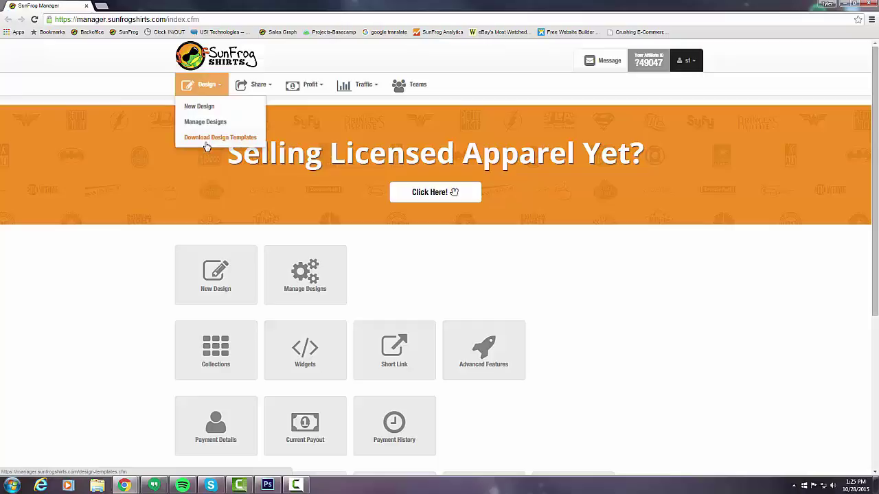
pyautogui.click(206, 140)
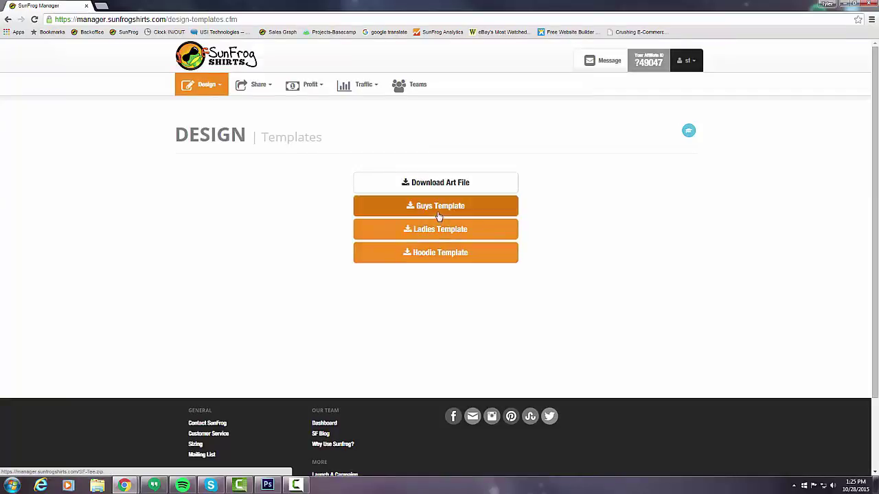
# Step: Start a new design and upload the Demon Hunter png art file to reach the mockup step
pyautogui.click(211, 91)
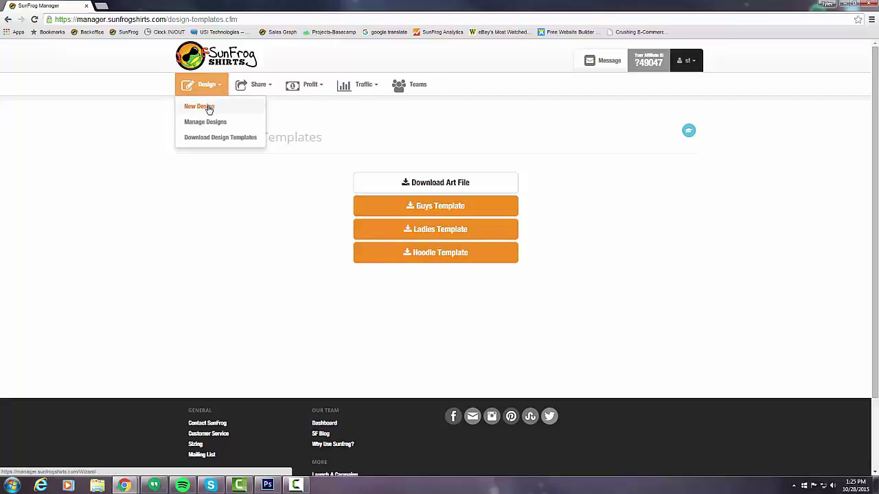
pyautogui.click(210, 108)
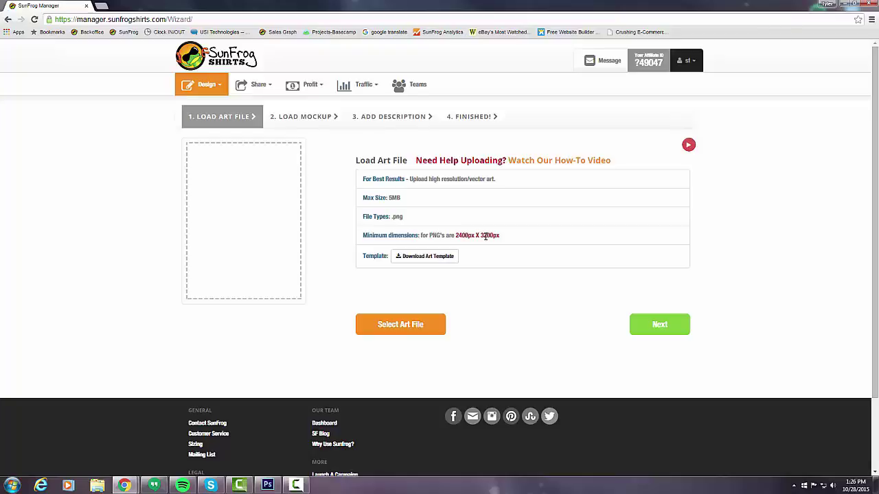
pyautogui.click(398, 328)
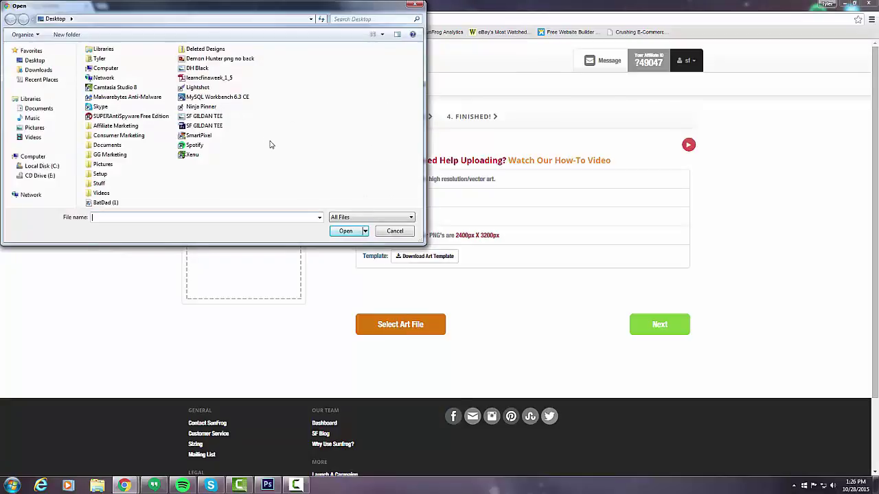
pyautogui.doubleClick(227, 59)
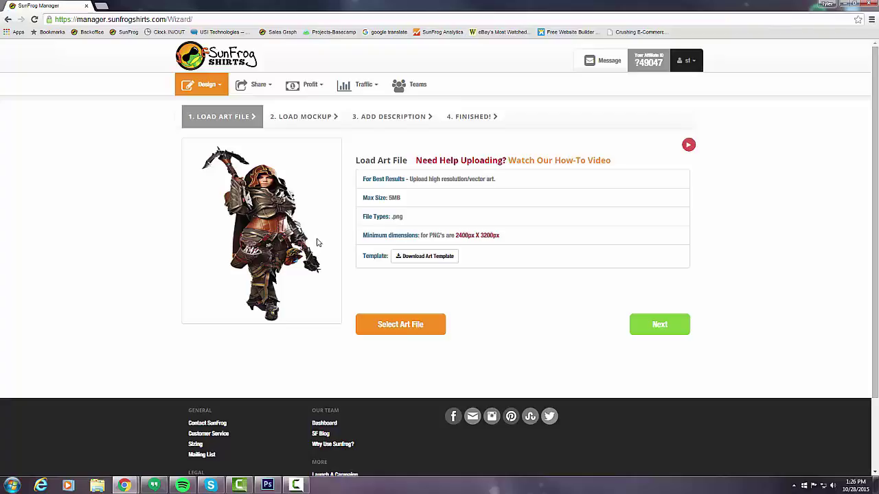
pyautogui.click(645, 325)
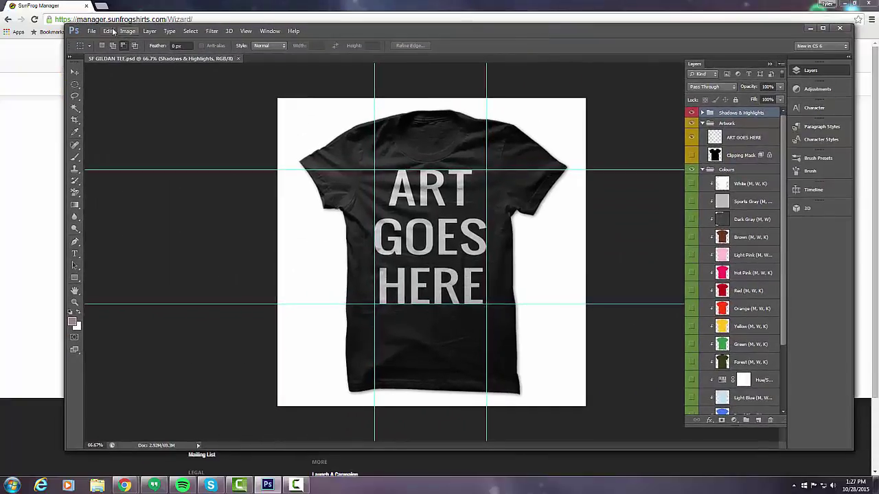
# Step: Place the Demon Hunter png into the Photoshop tee mockup
pyautogui.click(91, 31)
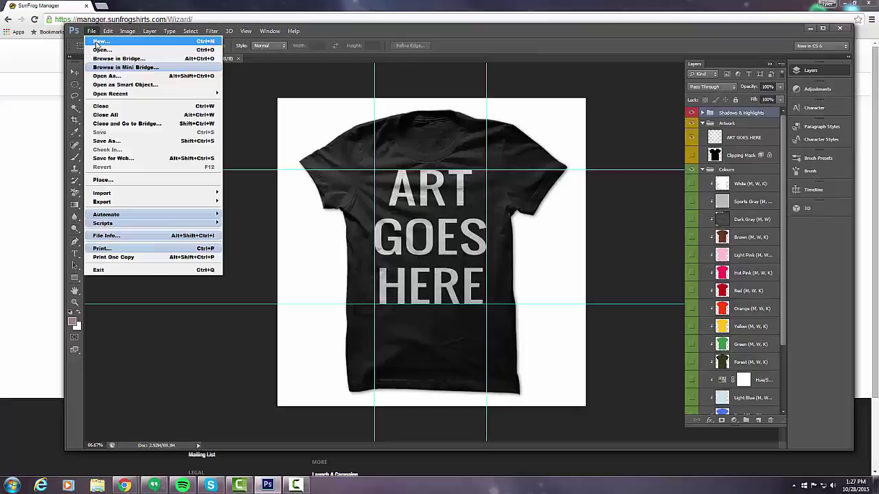
pyautogui.click(105, 180)
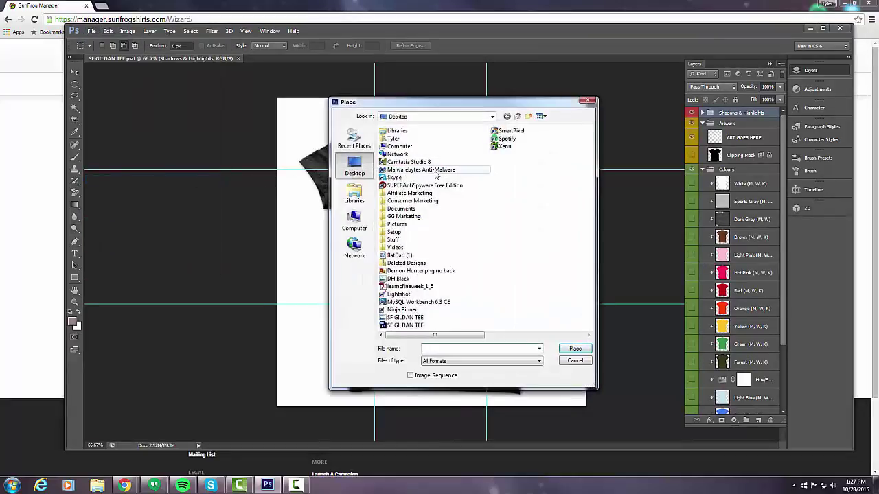
pyautogui.doubleClick(425, 272)
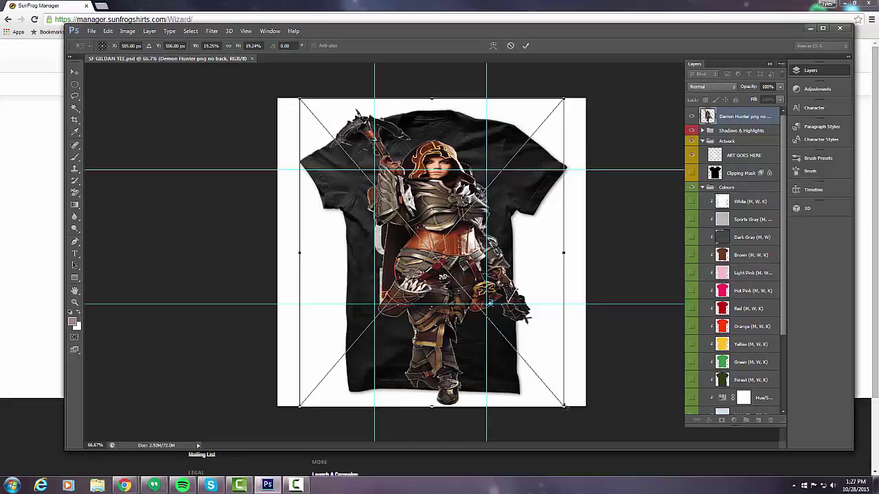
# Step: Scale the character art down, centre it on the shirt chest, and commit it
pyautogui.moveTo(562, 405)
pyautogui.mouseDown()
pyautogui.moveTo(460, 240)
pyautogui.moveTo(429, 241)
pyautogui.mouseUp()
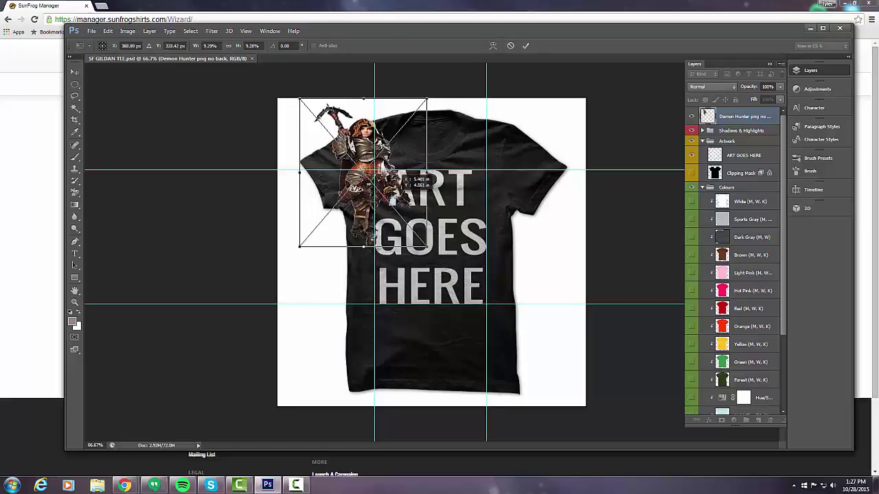
pyautogui.moveTo(383, 159)
pyautogui.mouseDown()
pyautogui.moveTo(365, 177)
pyautogui.moveTo(433, 242)
pyautogui.mouseUp()
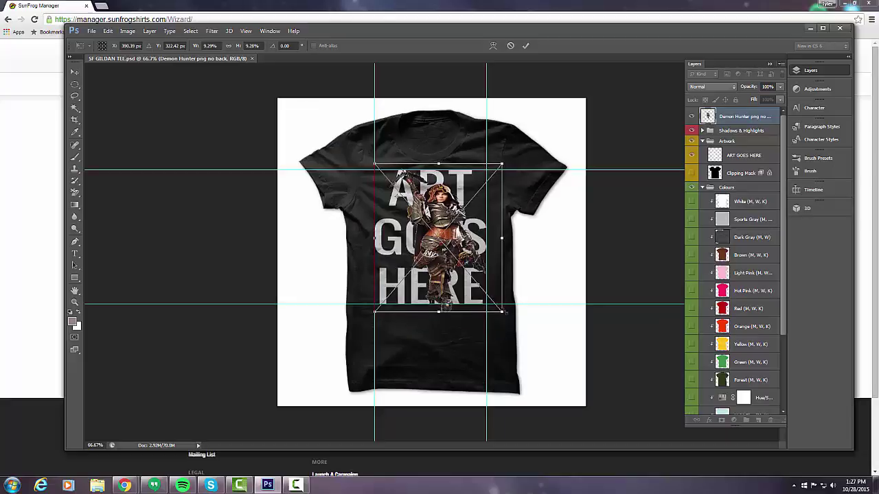
pyautogui.moveTo(501, 311); pyautogui.dragTo(488, 297)
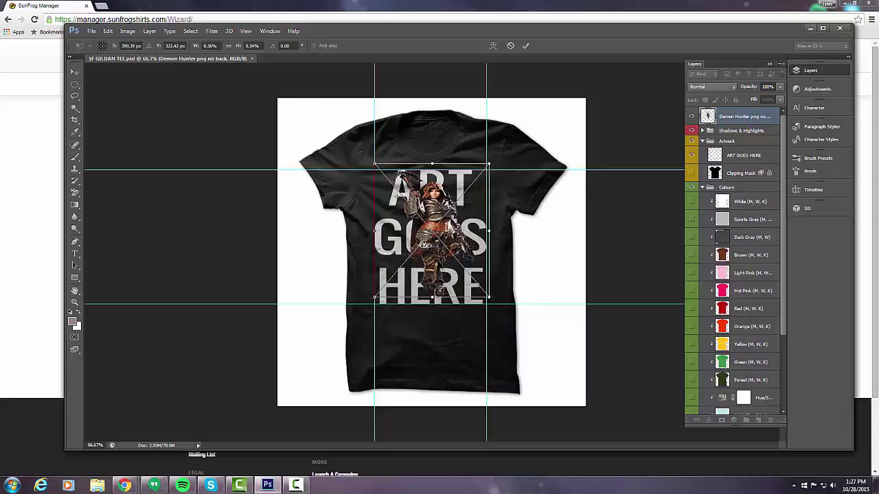
pyautogui.moveTo(439, 214); pyautogui.dragTo(443, 218)
pyautogui.press('Return')
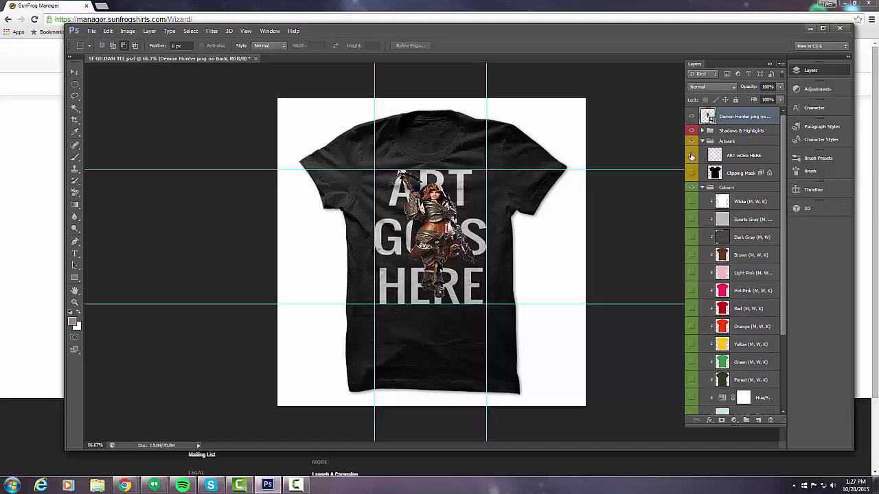
# Step: Hide the ART GOES HERE placeholder and preview Light Pink, Hot Pink and Red shirts, ending on black
pyautogui.click(691, 157)
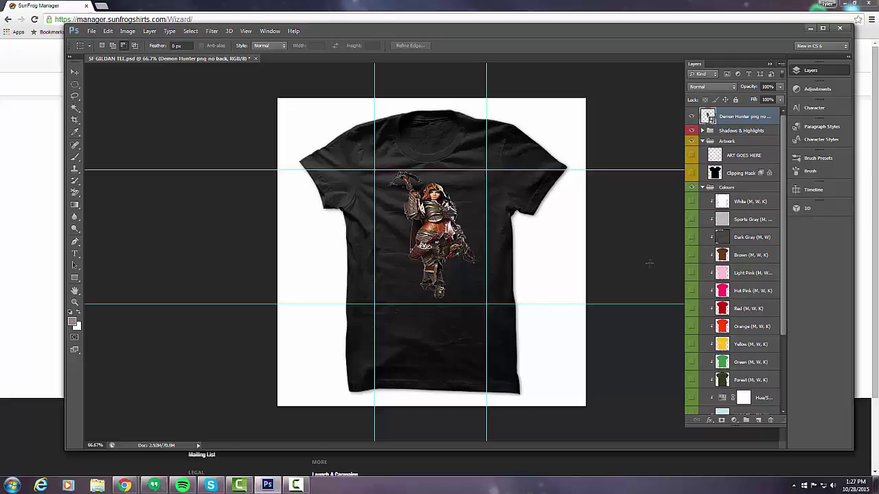
pyautogui.click(691, 273)
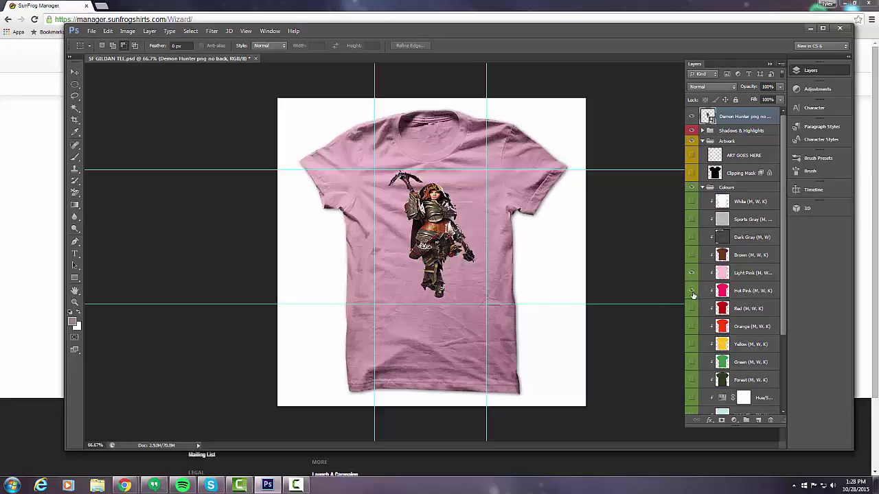
pyautogui.click(692, 291)
pyautogui.click(691, 274)
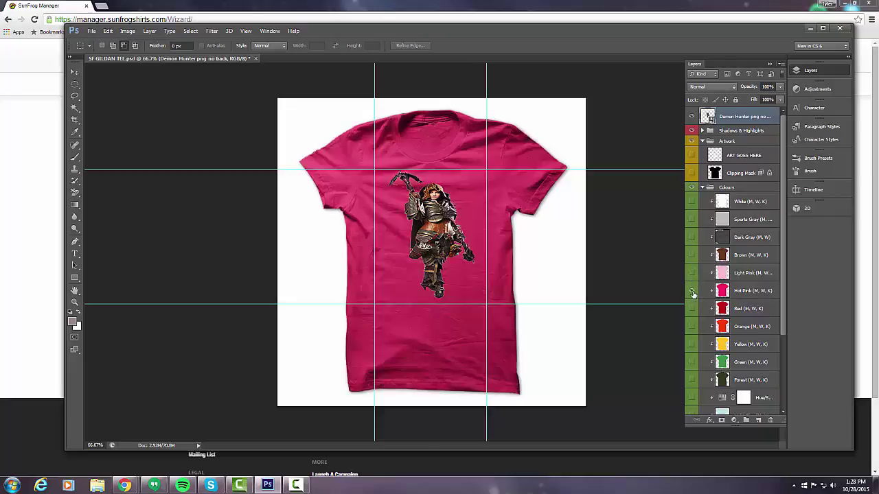
pyautogui.click(692, 291)
pyautogui.click(691, 309)
pyautogui.click(691, 309)
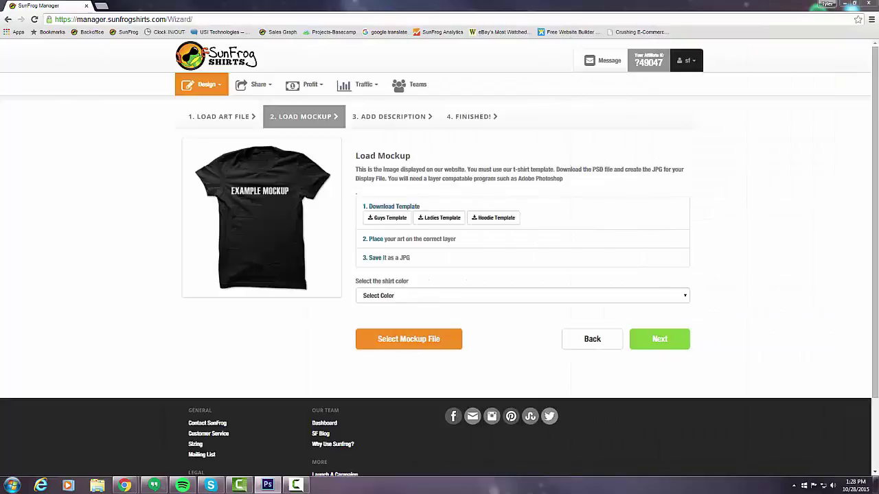
# Step: Upload the DH Black mockup file, set the shirt colour to Black, and continue
pyautogui.click(430, 341)
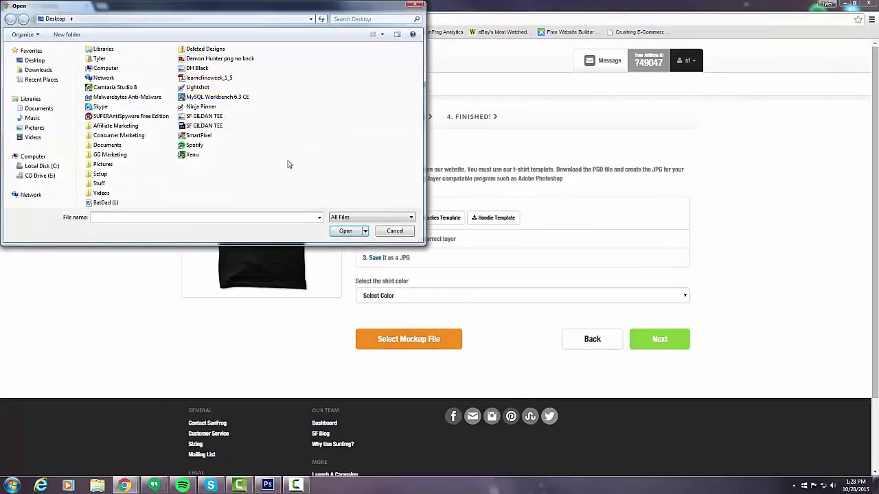
pyautogui.doubleClick(189, 71)
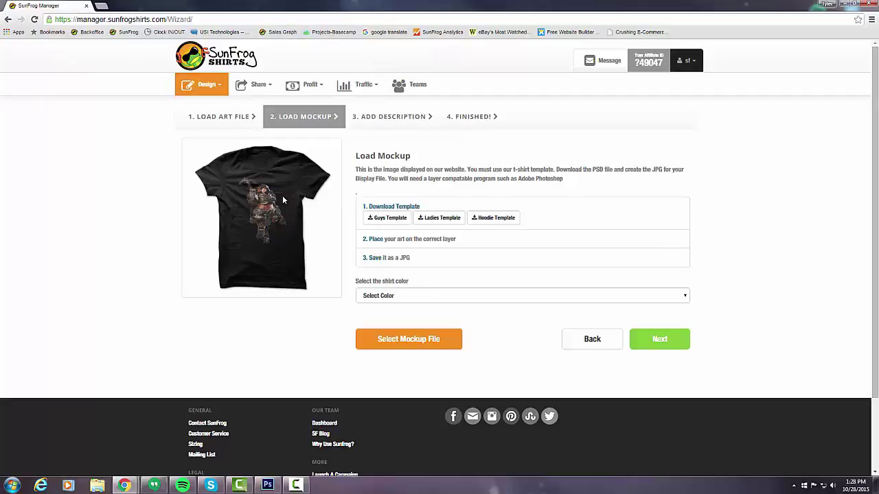
pyautogui.click(378, 297)
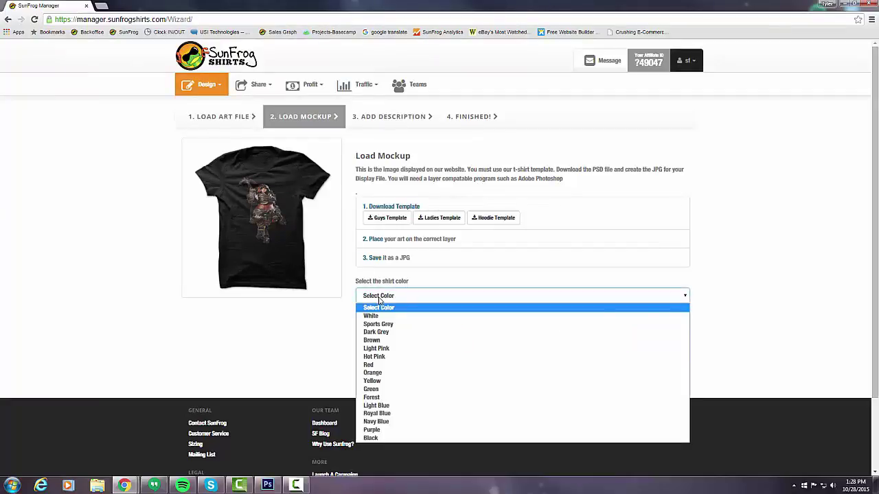
pyautogui.click(373, 438)
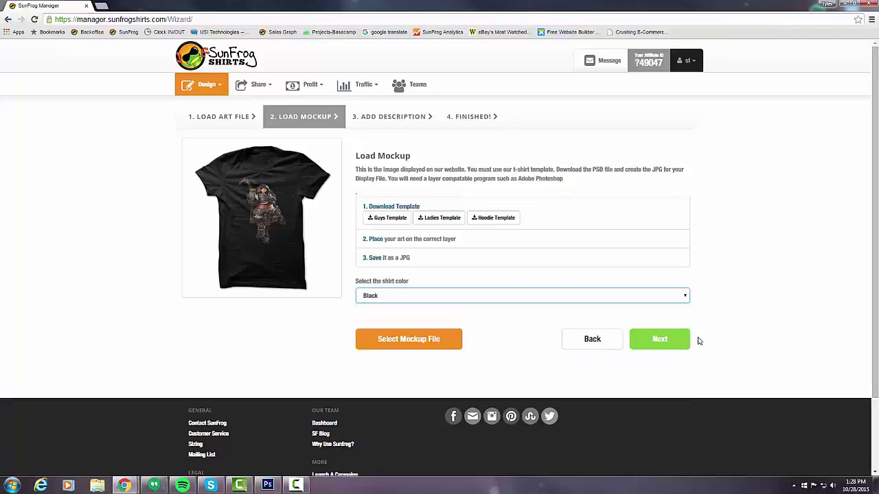
pyautogui.click(678, 348)
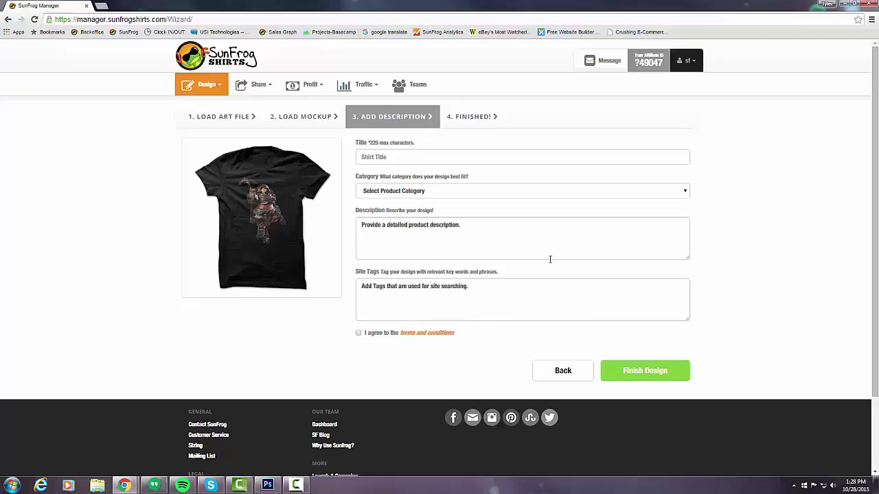
# Step: Title the design 'Huntress' and set its category to Video Games
pyautogui.click(408, 158)
pyautogui.write('Hunt')
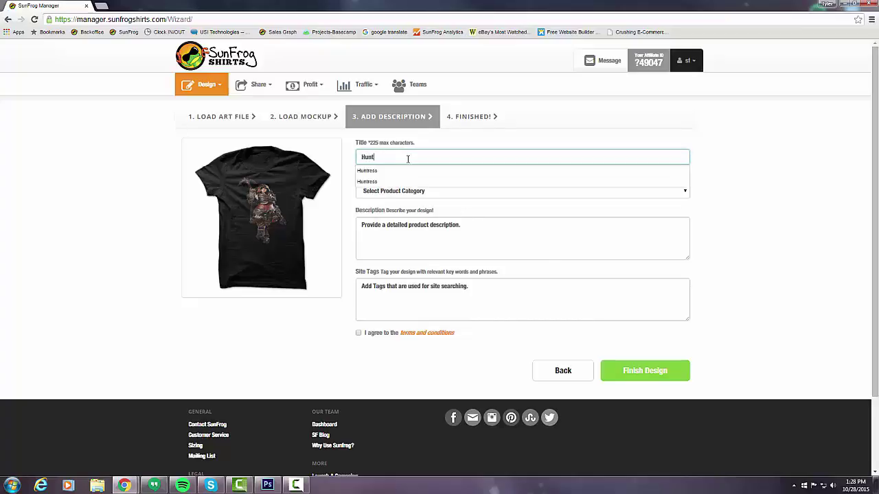
pyautogui.write('ress')
pyautogui.click(470, 190)
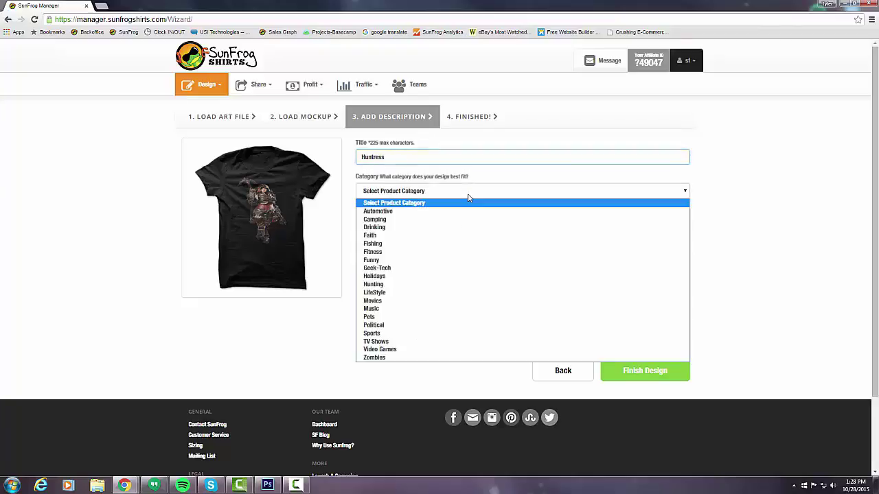
pyautogui.click(372, 350)
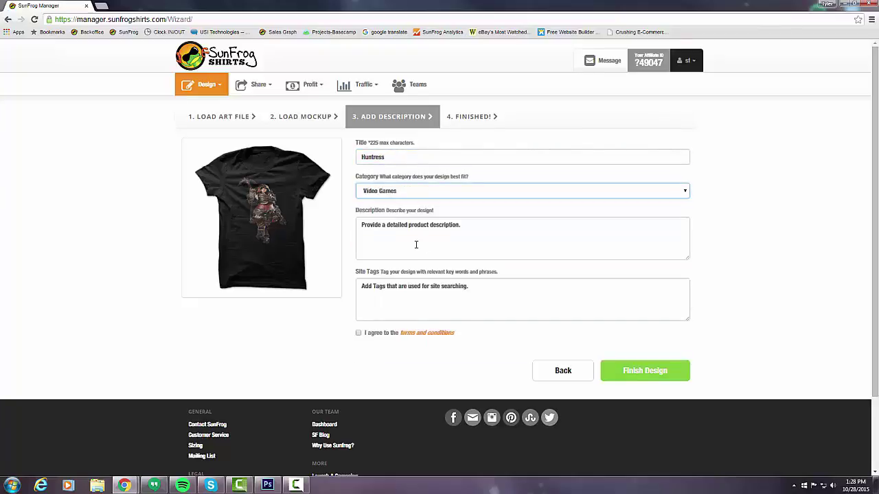
# Step: Describe it as 'Fantasy fans will love this design.', tag rpg, fantasy, roleplay, agree and finish
pyautogui.click(465, 227)
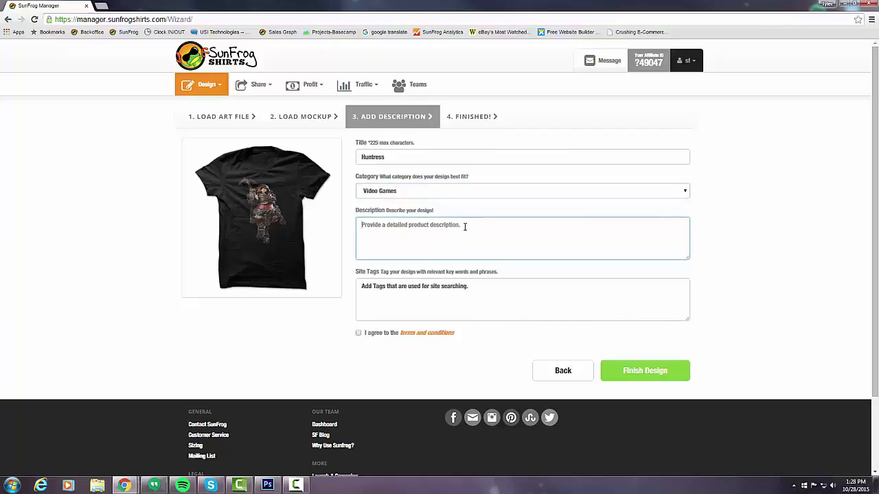
pyautogui.write('Fa')
pyautogui.write('ntasy f')
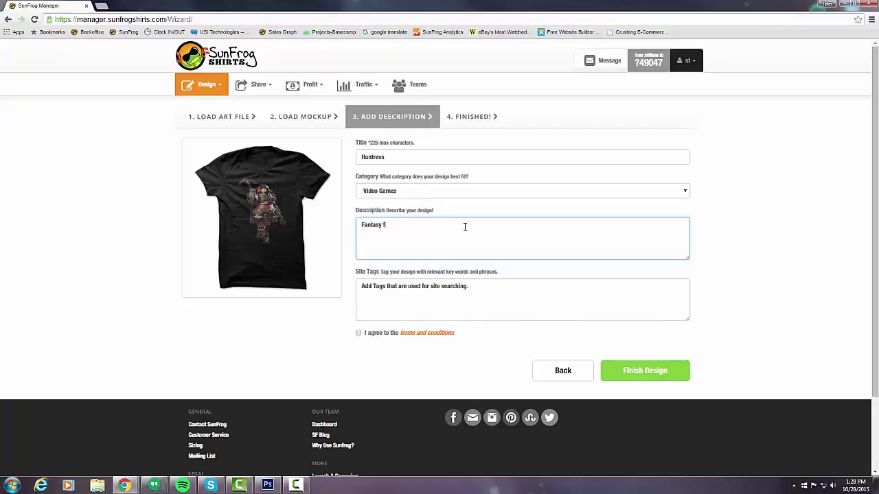
pyautogui.write('ans')
pyautogui.write(' will op')
pyautogui.press('BackSpace')
pyautogui.press('BackSpace')
pyautogui.write('love this design')
pyautogui.write('.')
pyautogui.click(437, 303)
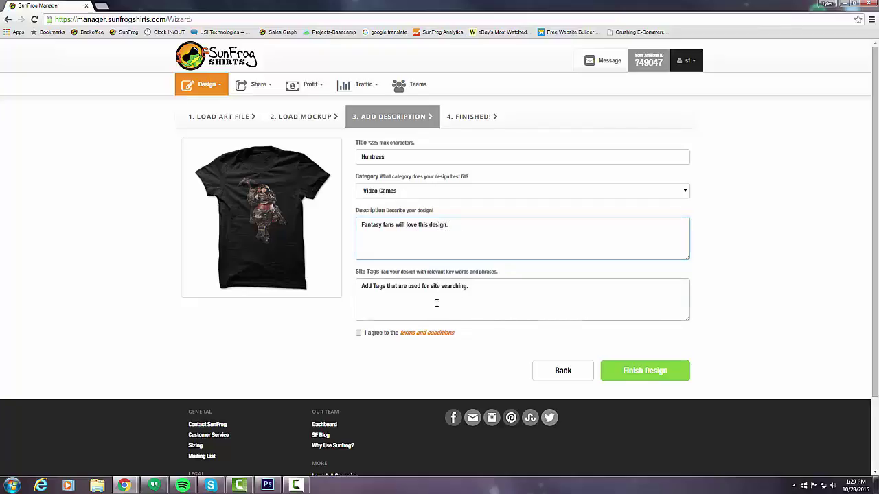
pyautogui.write('rpg,')
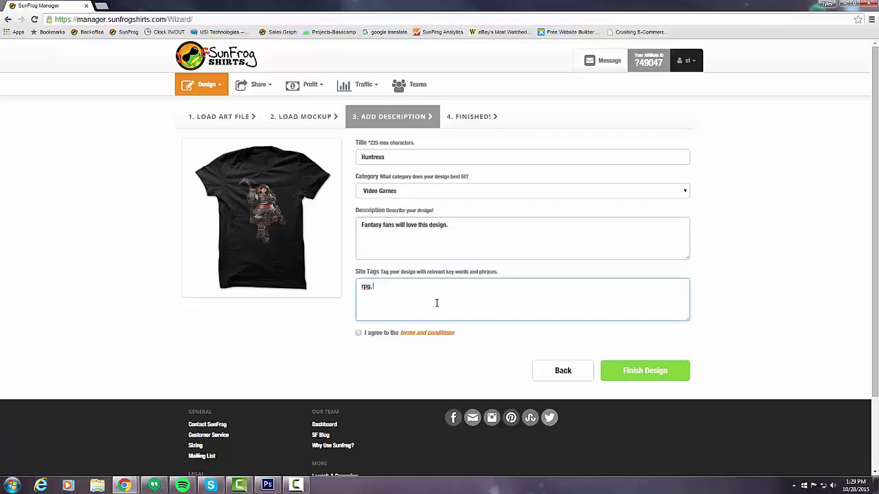
pyautogui.write(' fantasy, ')
pyautogui.write('role')
pyautogui.write('play')
pyautogui.click(358, 335)
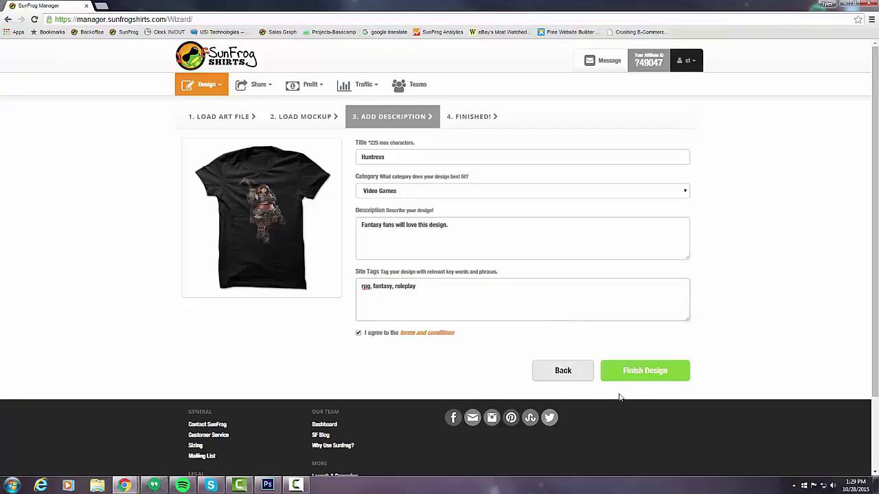
pyautogui.click(647, 372)
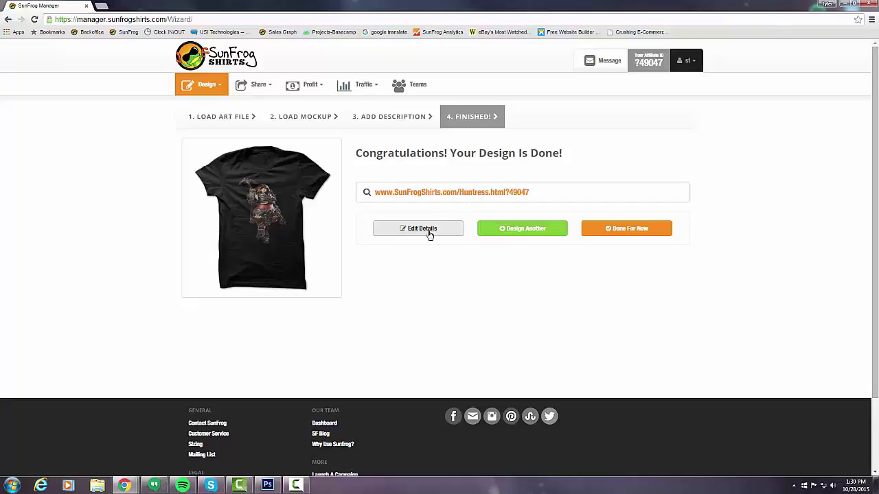
# Step: Leave the wizard with Done For Now and view the Huntress design in Manage Designs
pyautogui.click(626, 232)
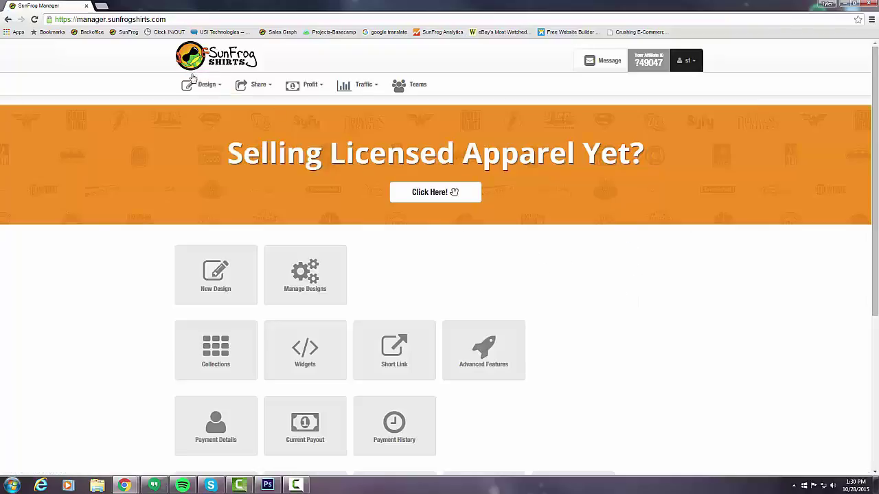
pyautogui.click(192, 83)
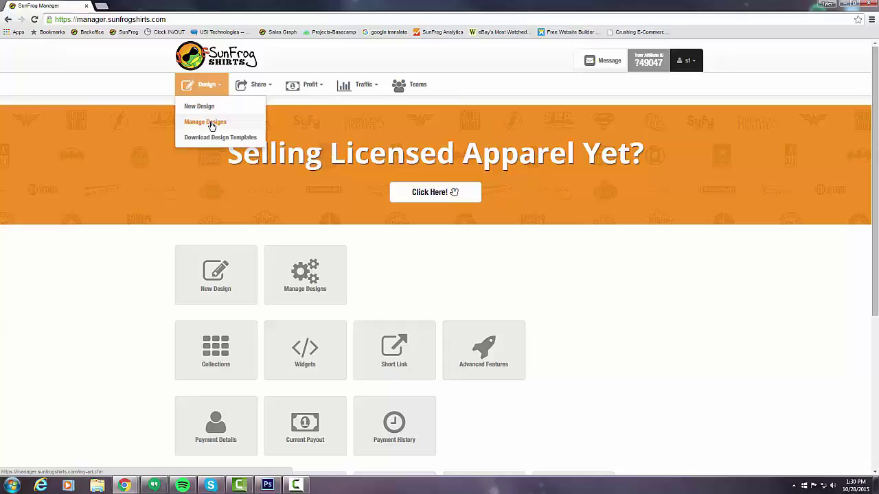
pyautogui.click(205, 121)
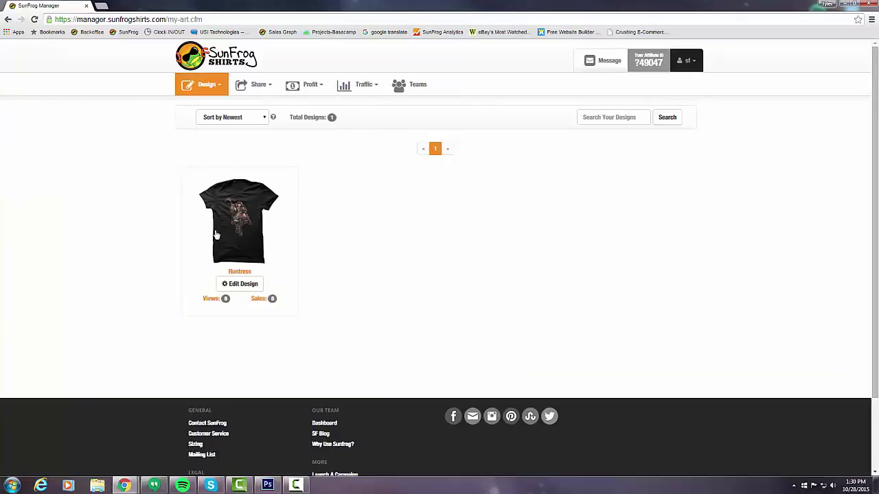